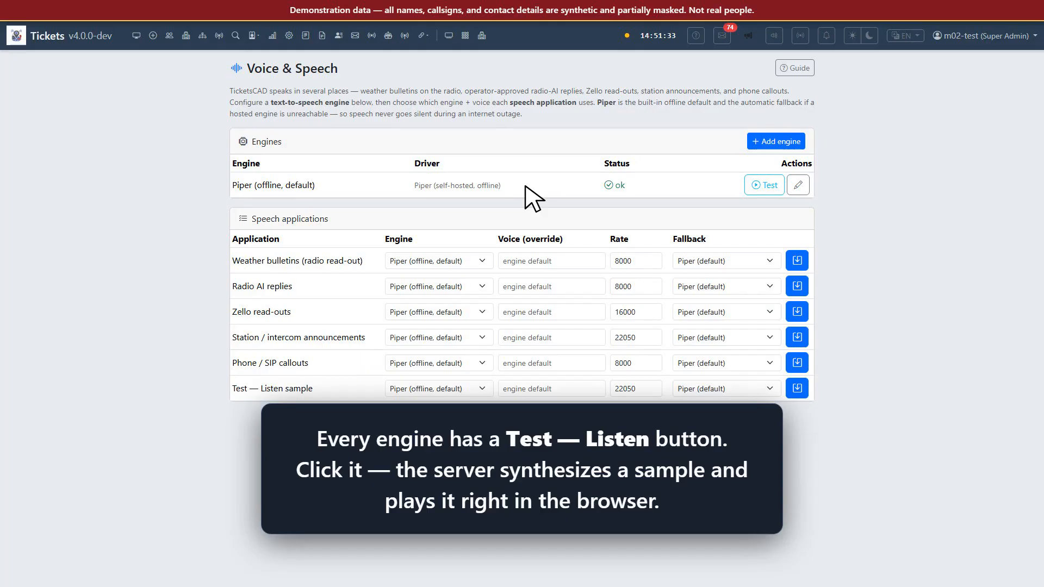
Step: Play a test sample of the Piper offline engine
left_click(768, 187)
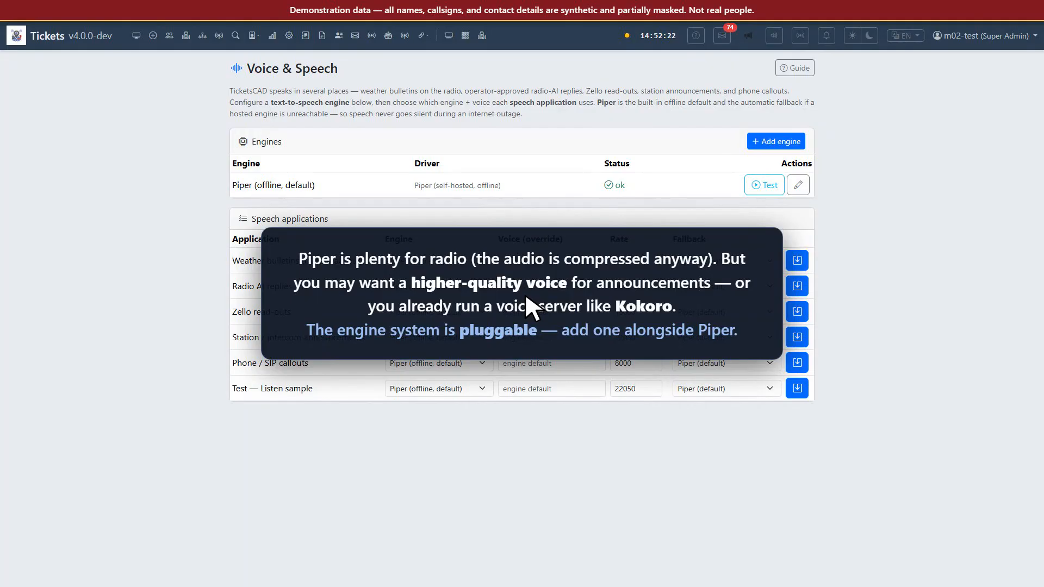
Step: Start a new engine named kokoro-local, labelled "Kokoro (local)", using the OpenAI-compatible driver
left_click(778, 141)
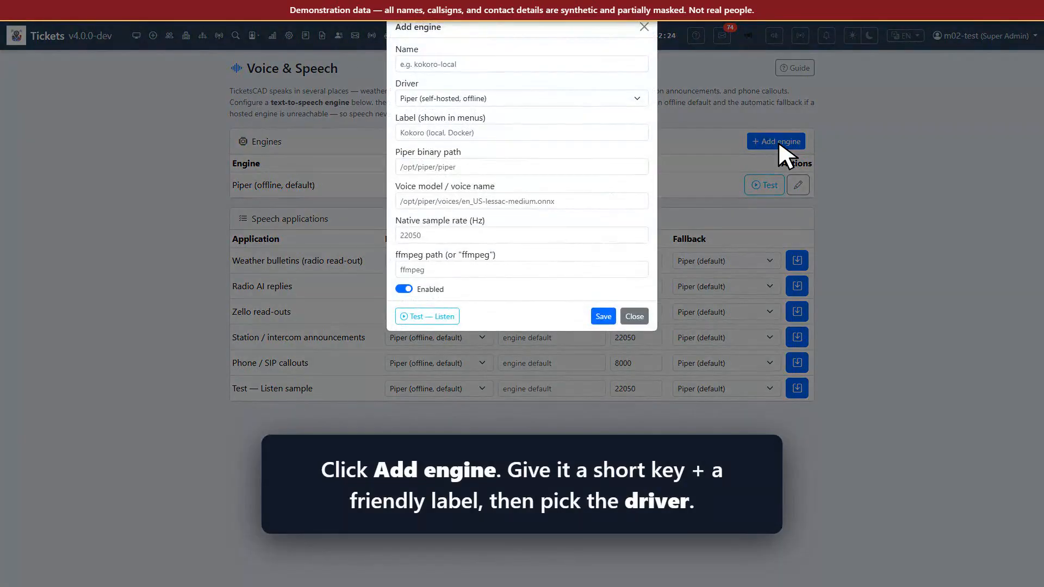
left_click(533, 66)
type("kokoro-local")
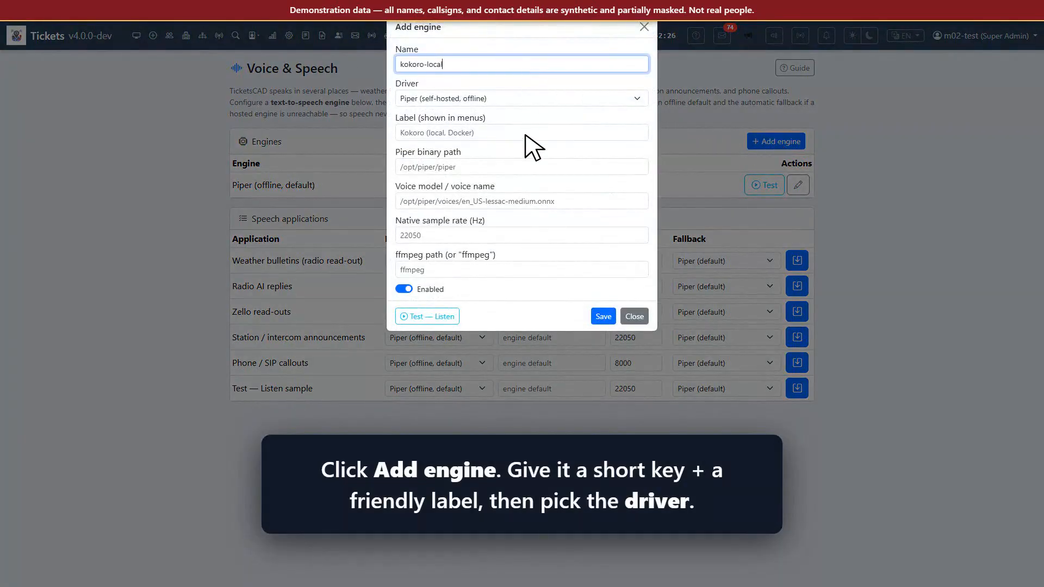
left_click(525, 135)
type("Kokoro (local)")
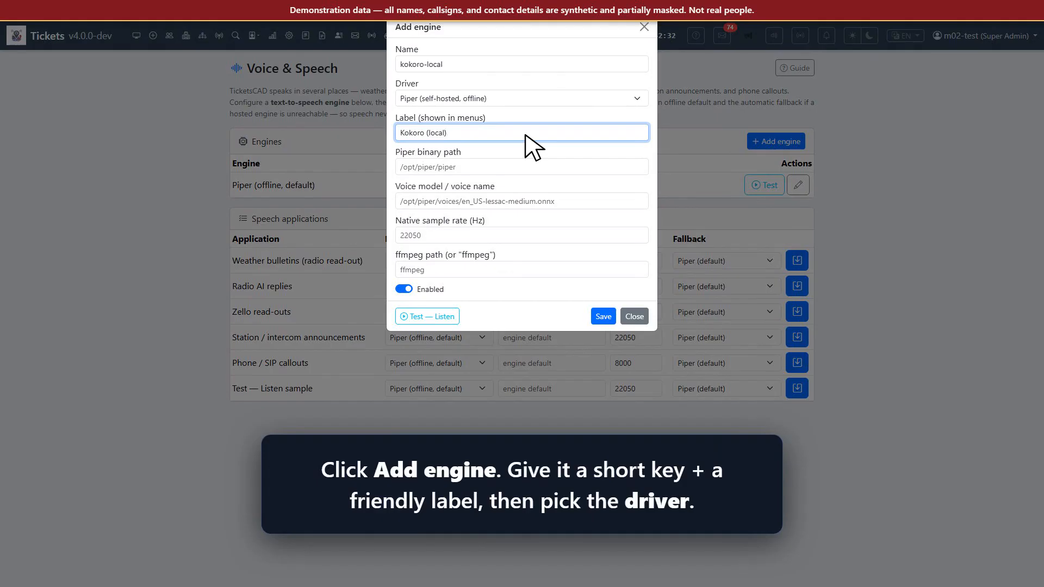
left_click(526, 100)
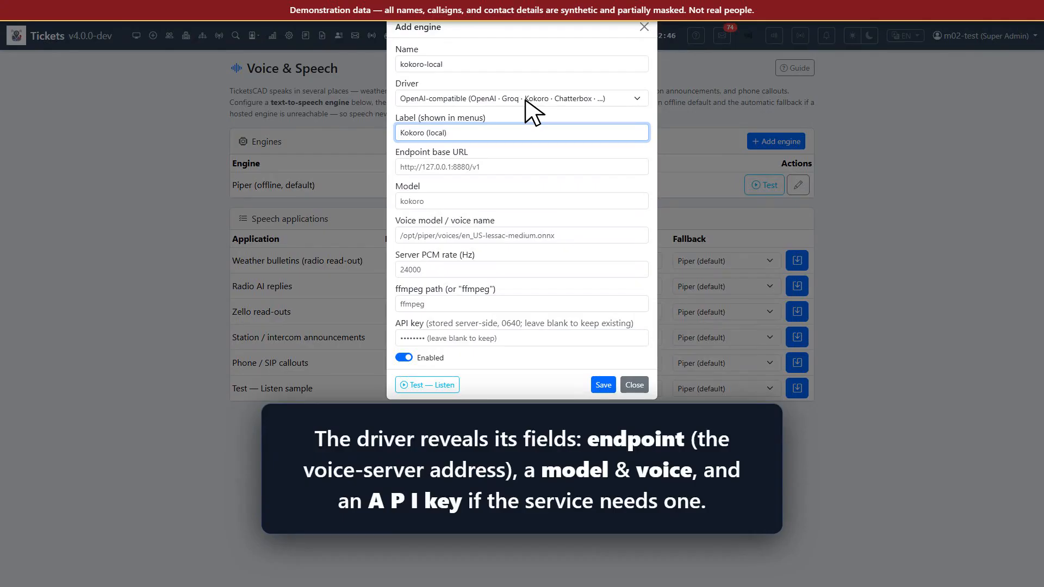
left_click(525, 168)
type("http://127.0.0.1:8880/v1")
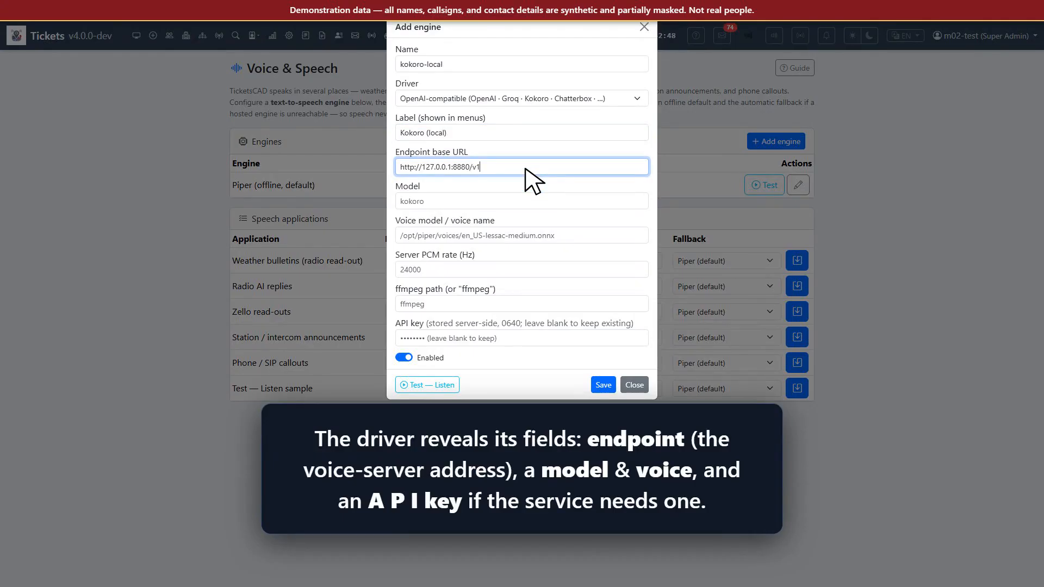
left_click(525, 201)
type("kokoro")
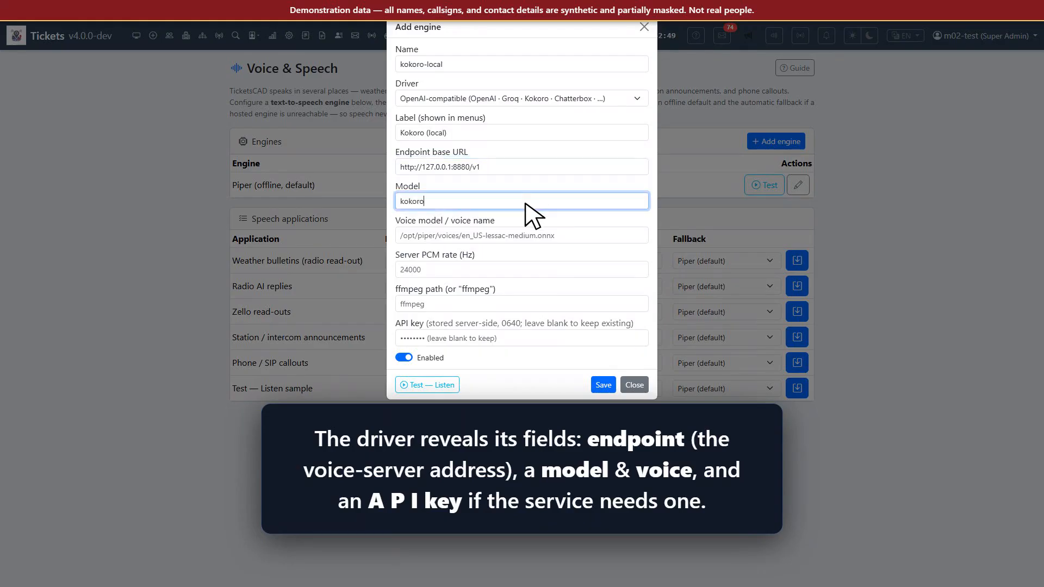
left_click(525, 237)
type("af_heart")
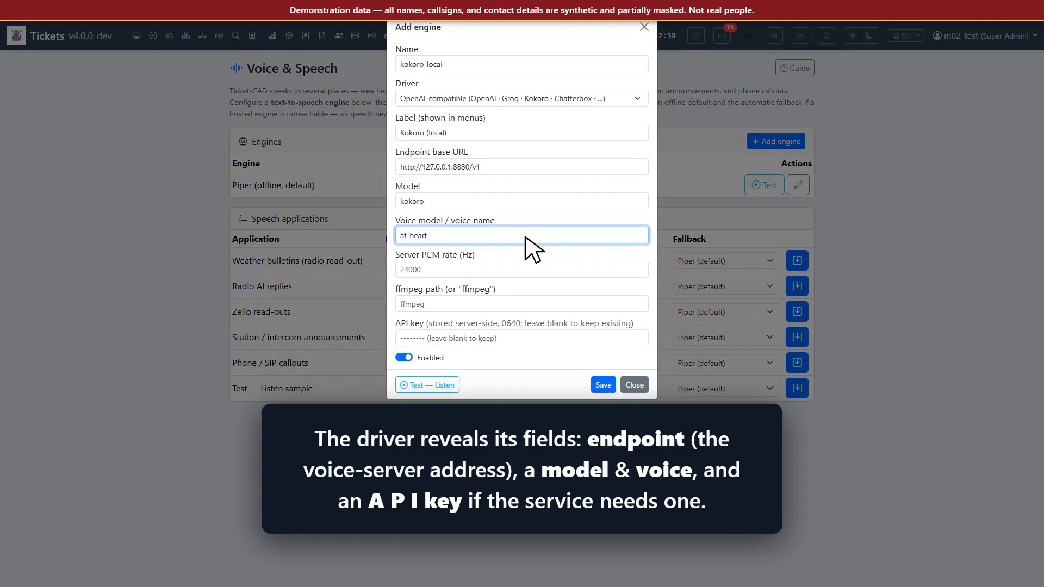
Step: Enter the new engine's API key, then save the engine after running its listening test
left_click(525, 338)
type("•••••••••••••••••••••")
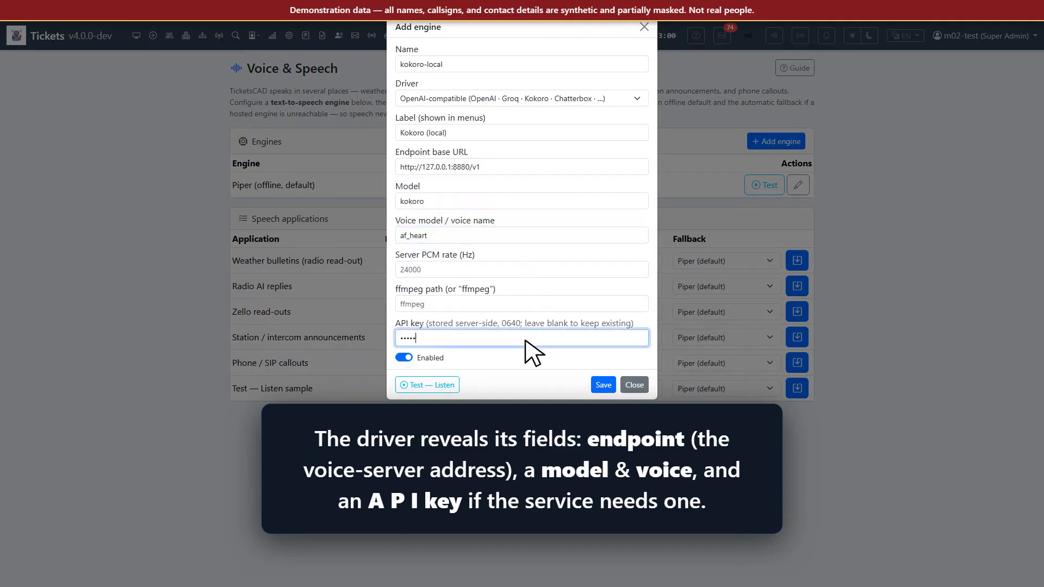
type("•")
left_click(430, 384)
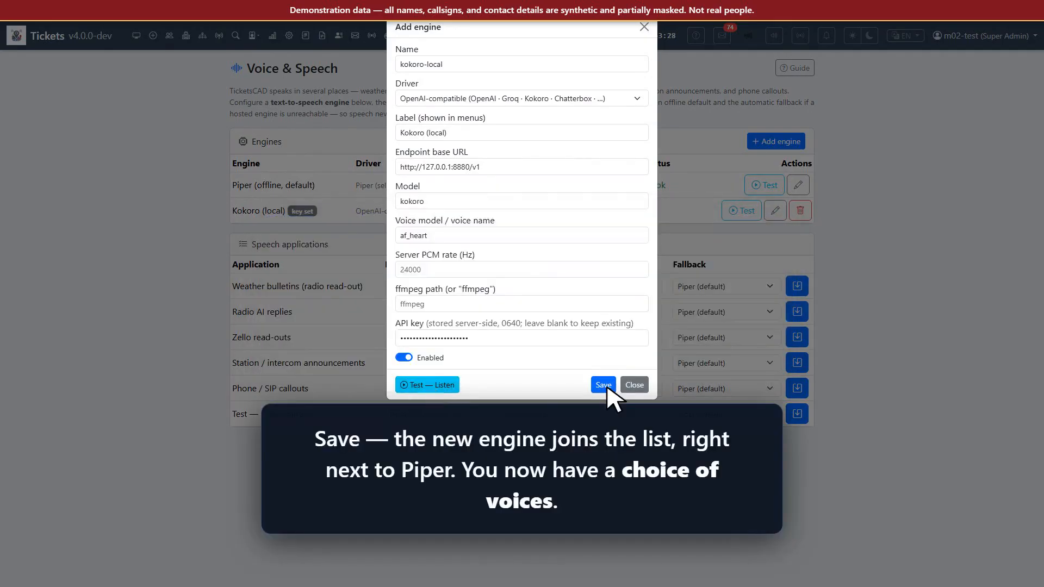
left_click(604, 385)
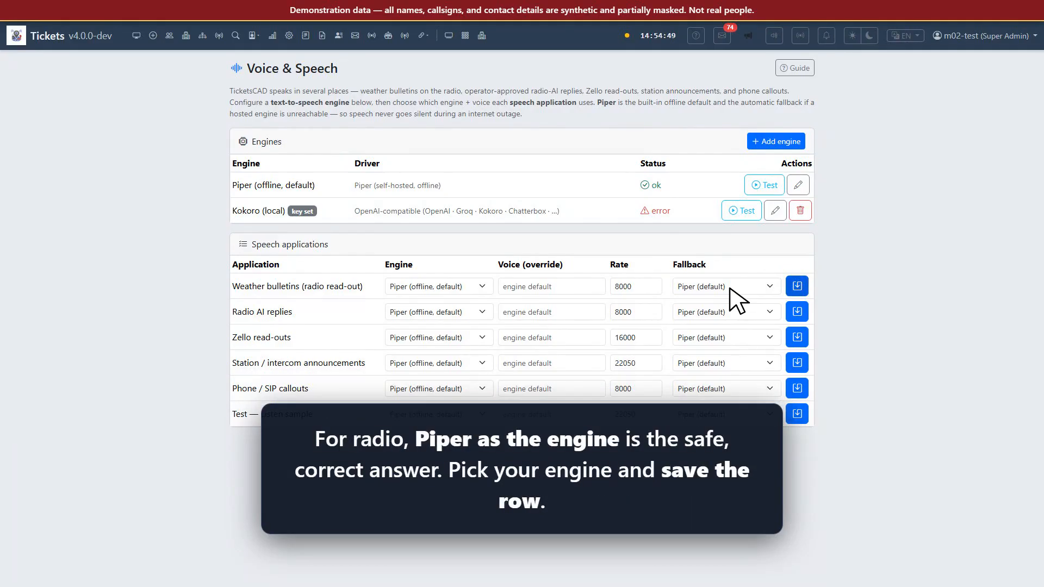
Step: Save the Weather bulletins (radio read-out) speech application with Piper (offline, default) as its engine
left_click(797, 287)
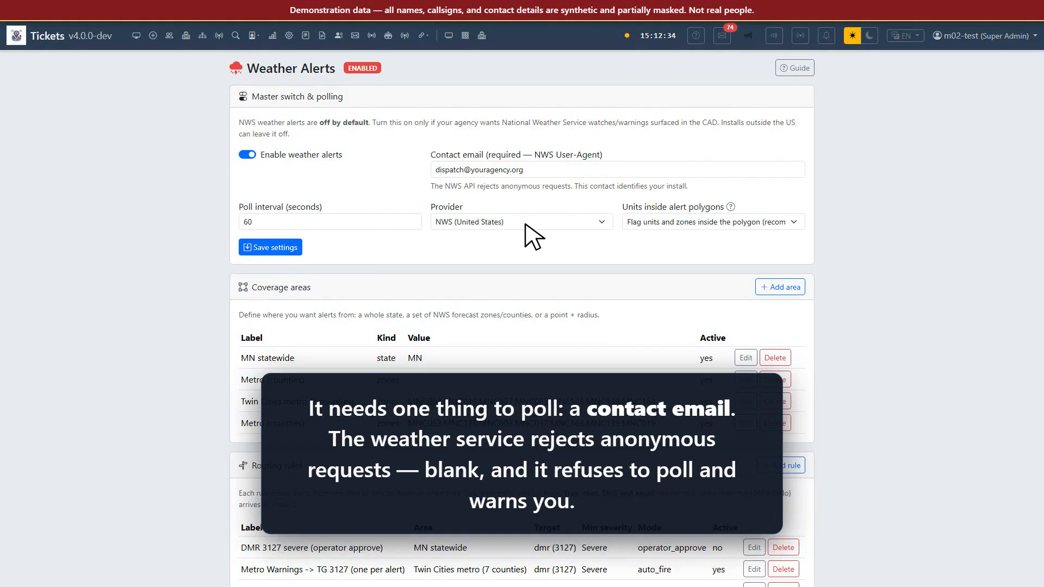
Step: Save the Weather Alerts master switch and polling settings, and start a new coverage area labelled "Metro (counties)"
left_click(272, 248)
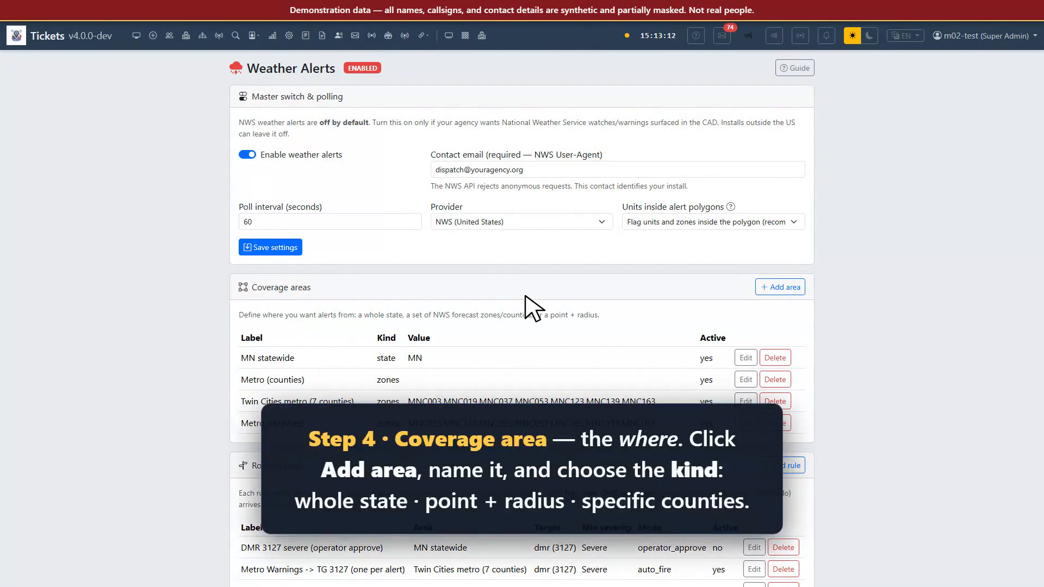
left_click(781, 287)
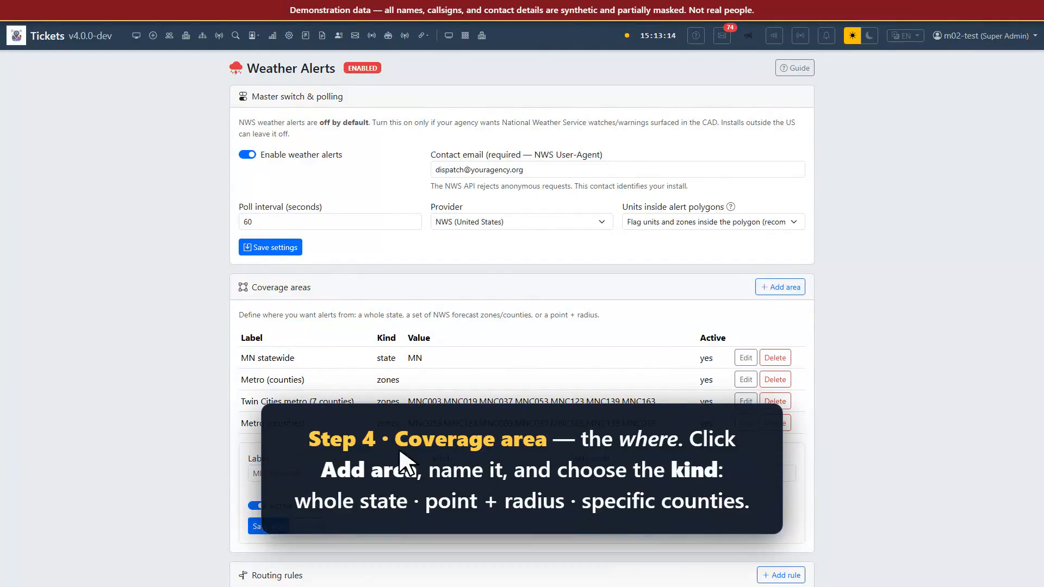
scroll(340, 473, "down", 3)
scroll(341, 473, "up", 3)
left_click(341, 473)
type("Metro (counties)")
scroll(502, 296, "down", 1)
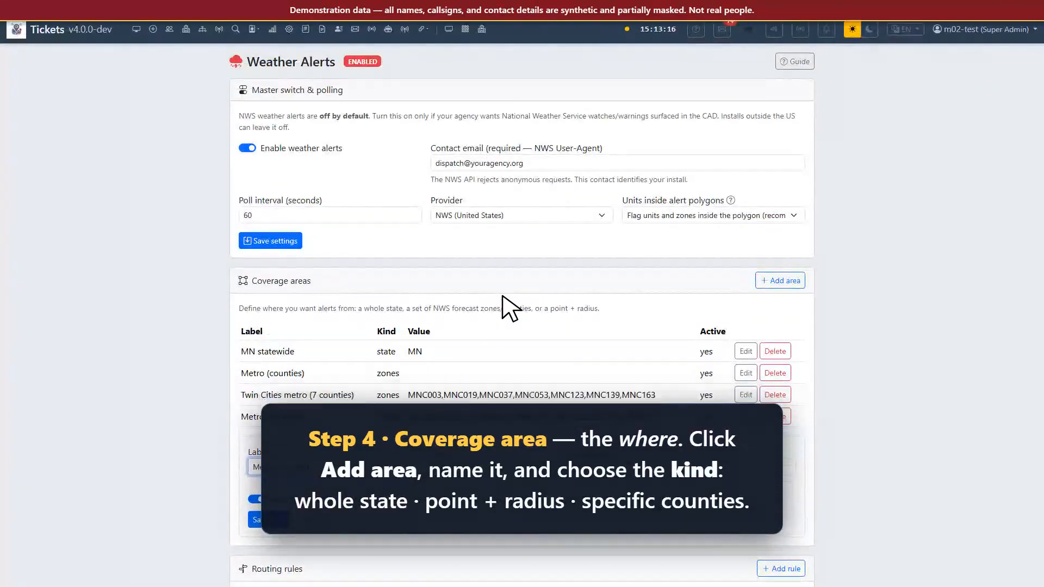
scroll(502, 297, "down", 3)
scroll(502, 297, "up", 3)
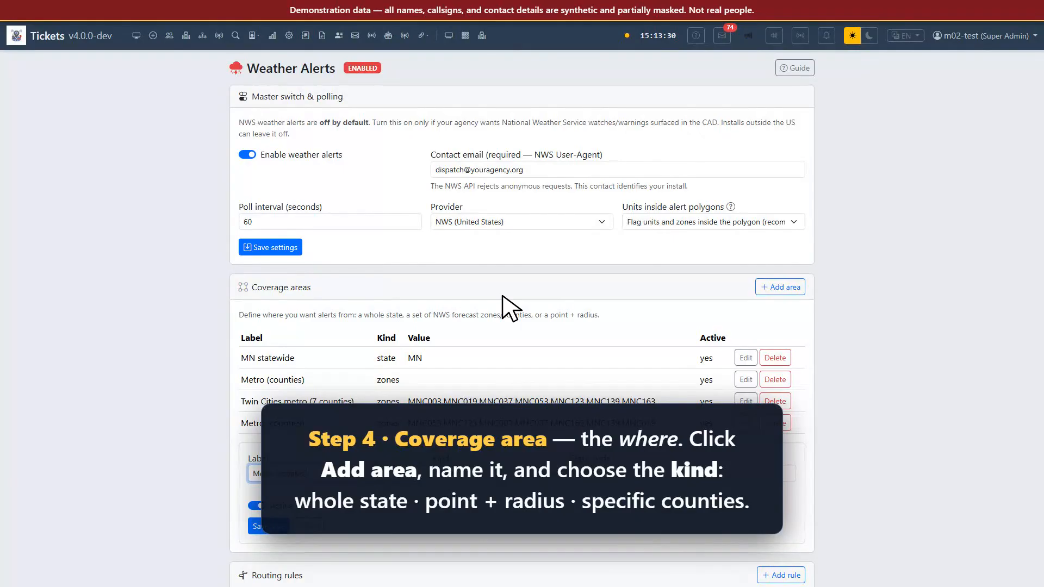
Step: Set the coverage area's kind to zones and counties, look up the counties for state code MN and save the area
left_click(503, 476)
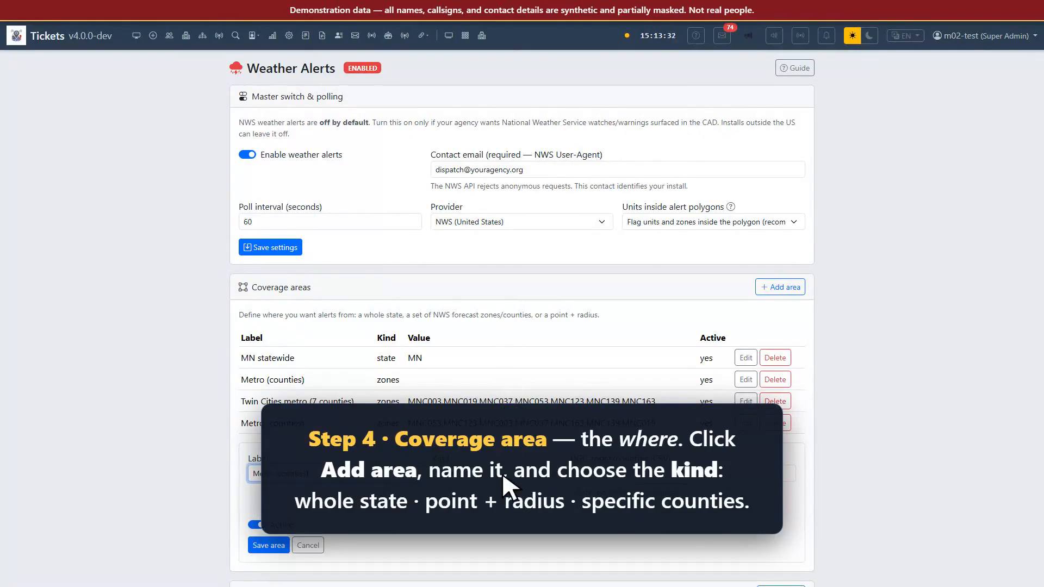
left_click(603, 491)
scroll(603, 492, "down", 4)
type("MN")
scroll(662, 296, "up", 4)
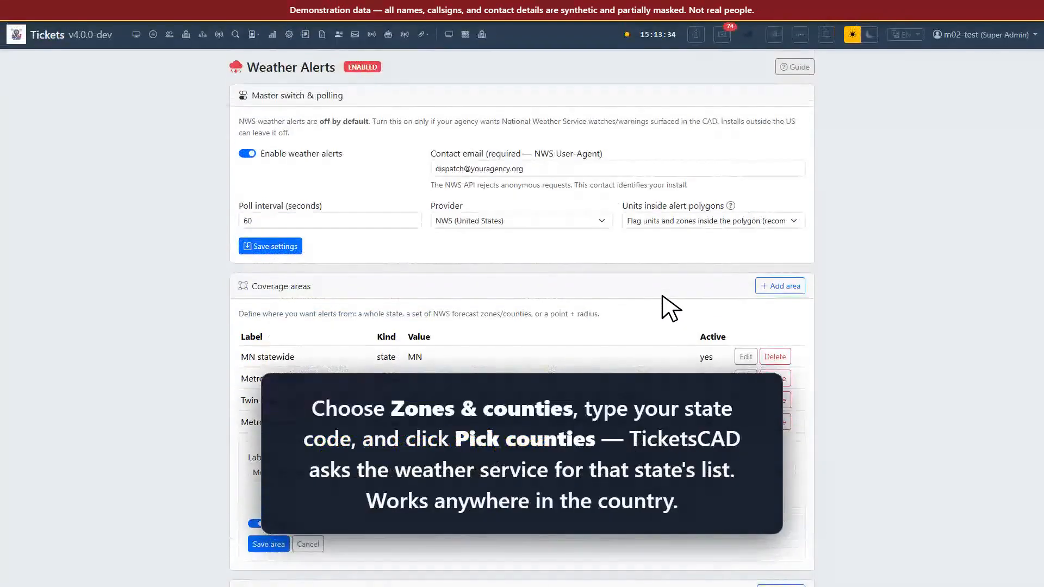
scroll(671, 308, "down", 4)
scroll(671, 308, "up", 4)
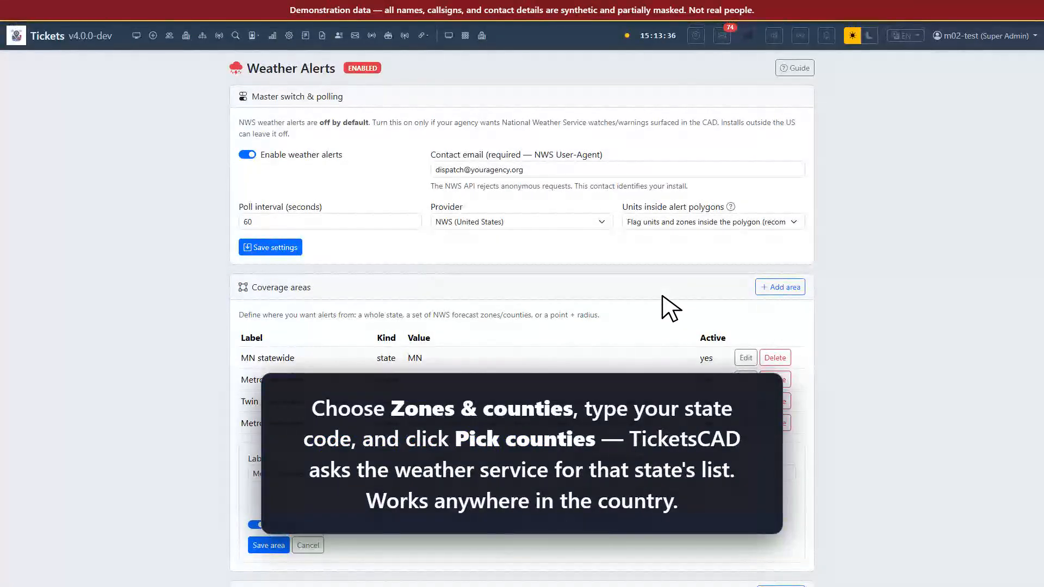
scroll(671, 308, "down", 8)
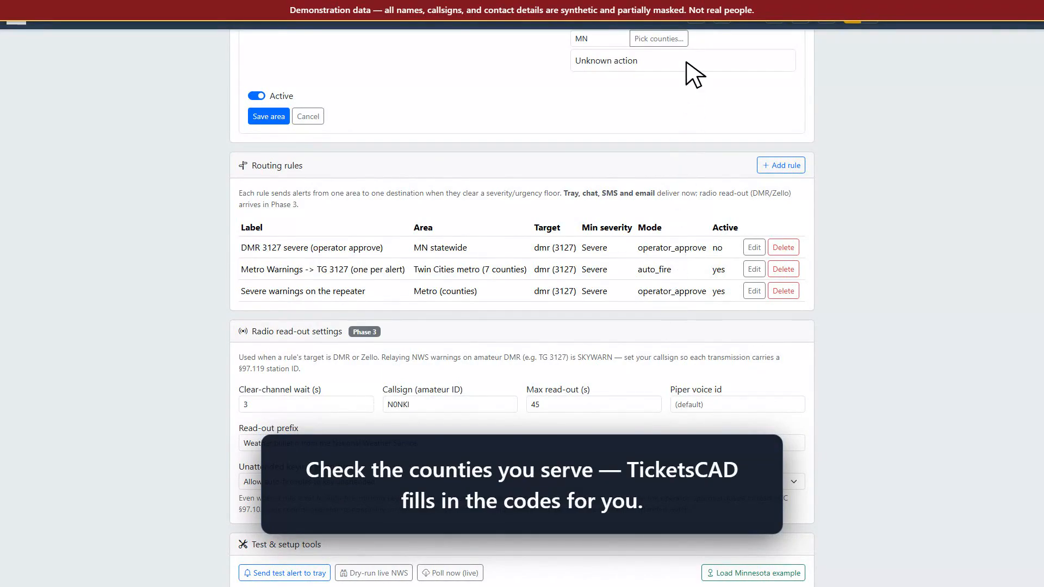
left_click(270, 117)
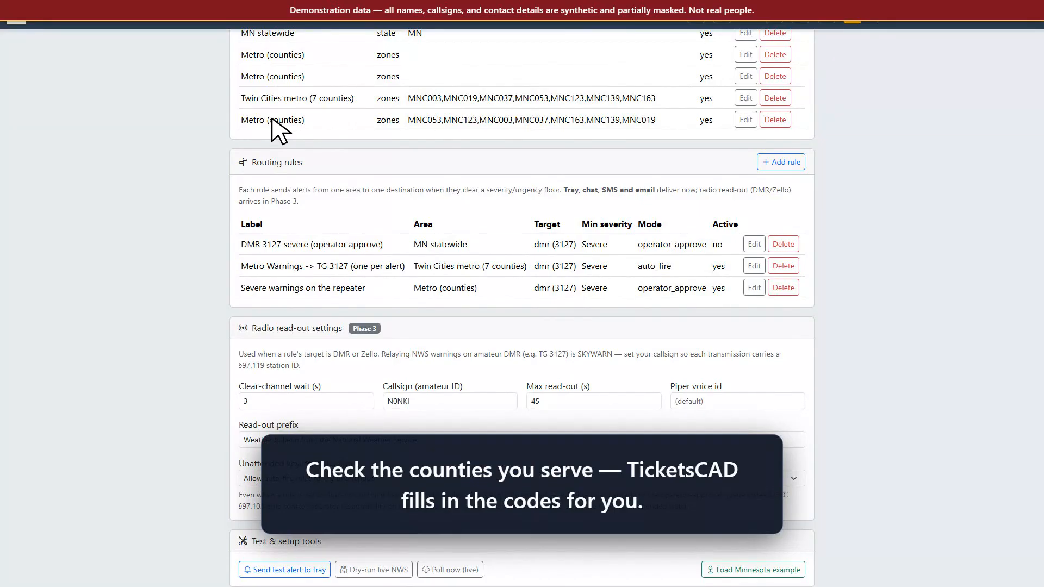
Step: Draft a routing rule targeting DMR read-out (Phase 3) with target ref 3127, limited to the Warnings only event quick pick
scroll(526, 298, "up", 6)
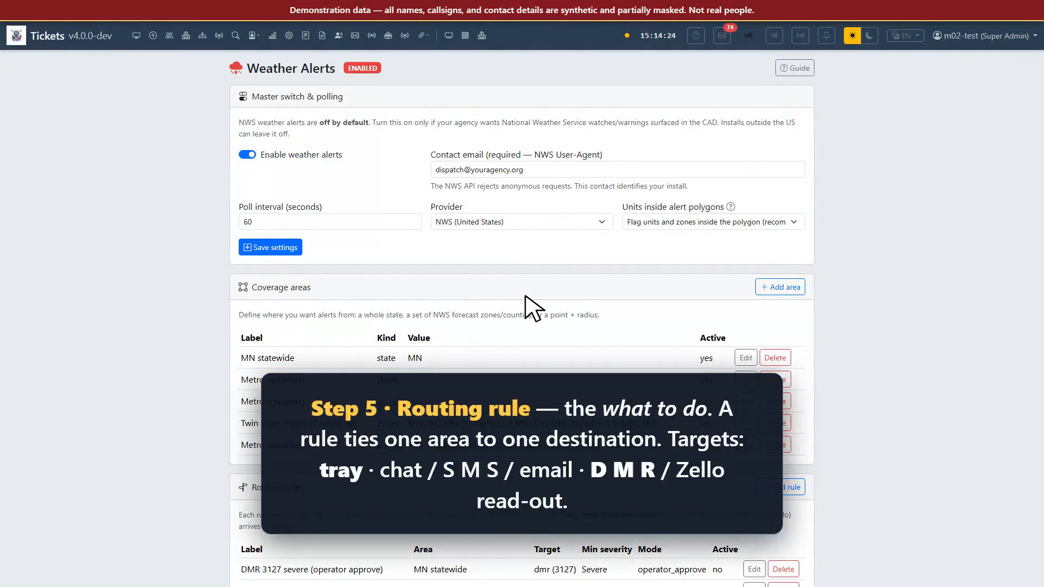
scroll(624, 203, "down", 6)
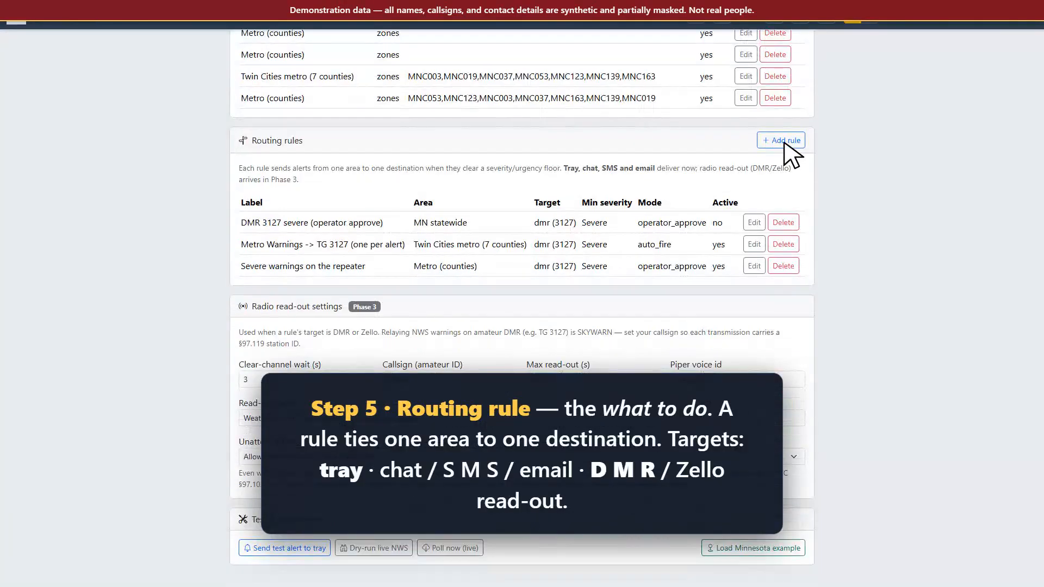
left_click(788, 142)
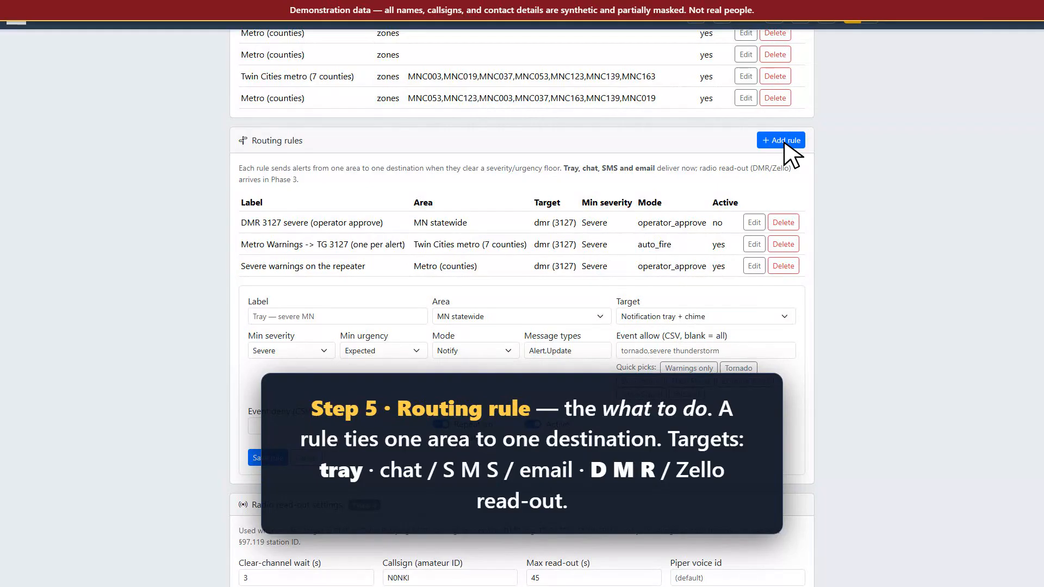
left_click(709, 319)
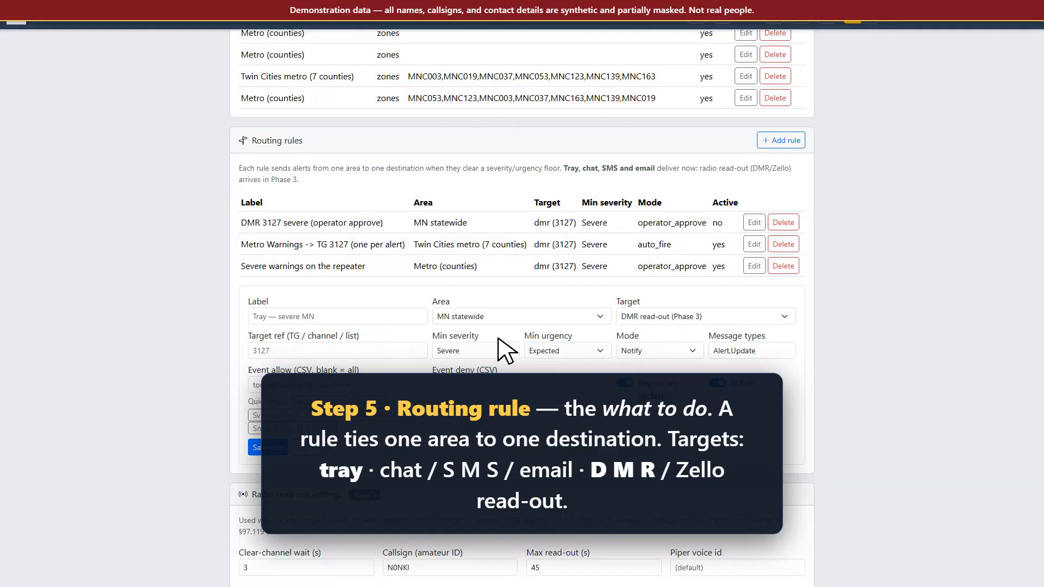
left_click(340, 351)
type("3127")
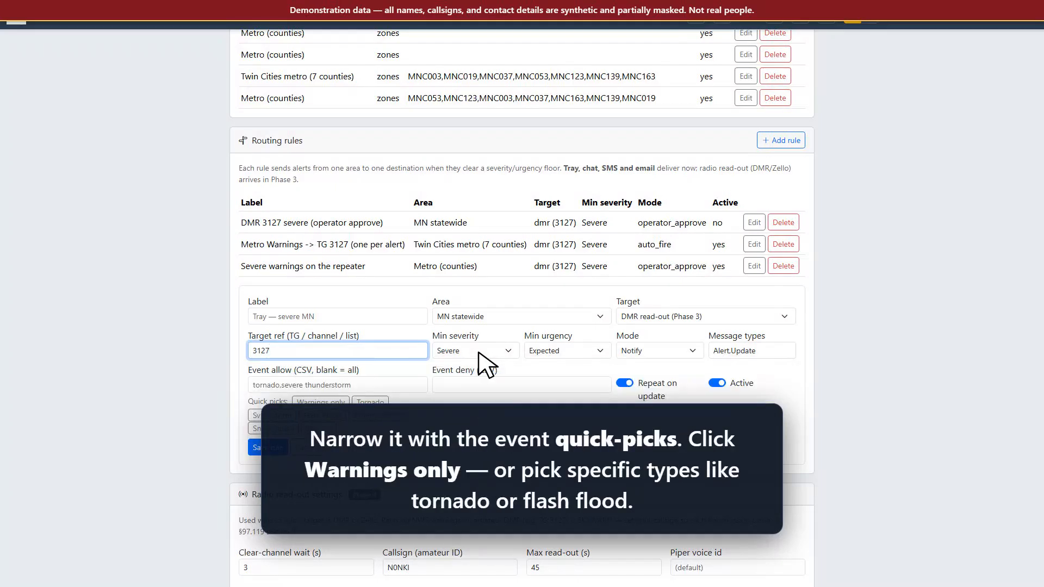
left_click(322, 403)
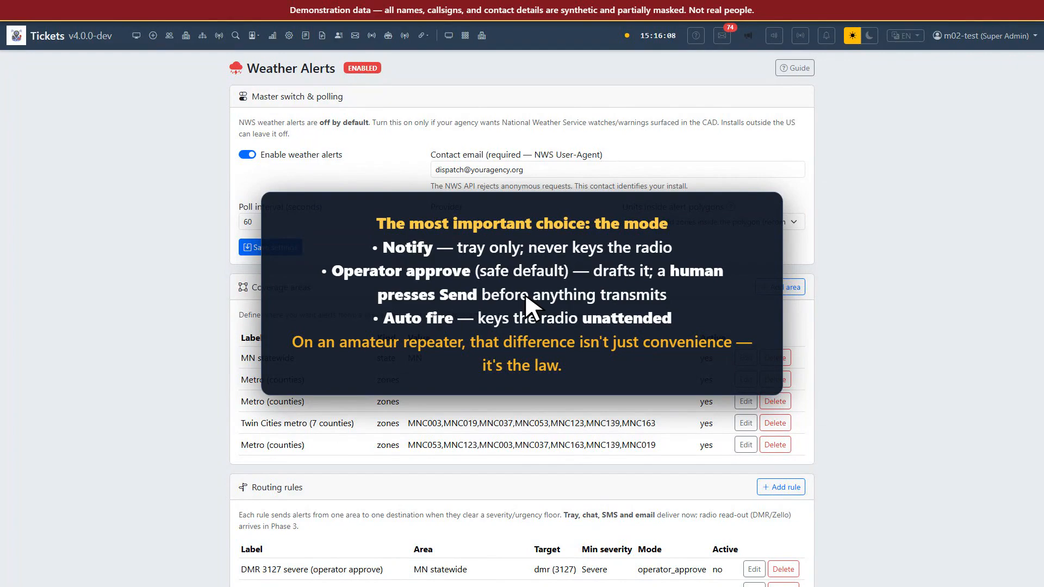
Step: Try the Operator approve and Auto-fire modes in a new routing rule
scroll(525, 297, "down", 8)
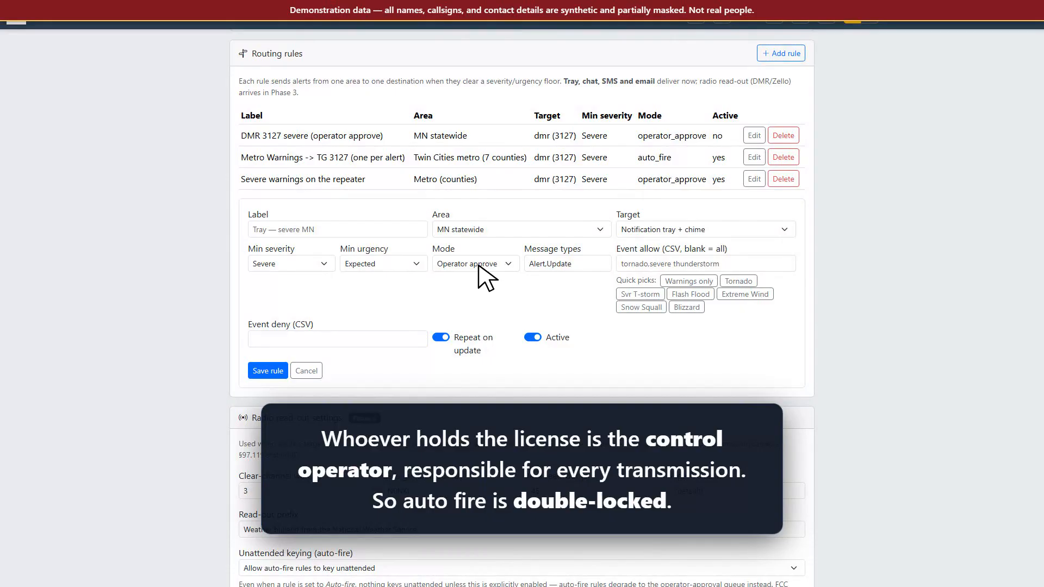
left_click(478, 265)
scroll(479, 266, "down", 2)
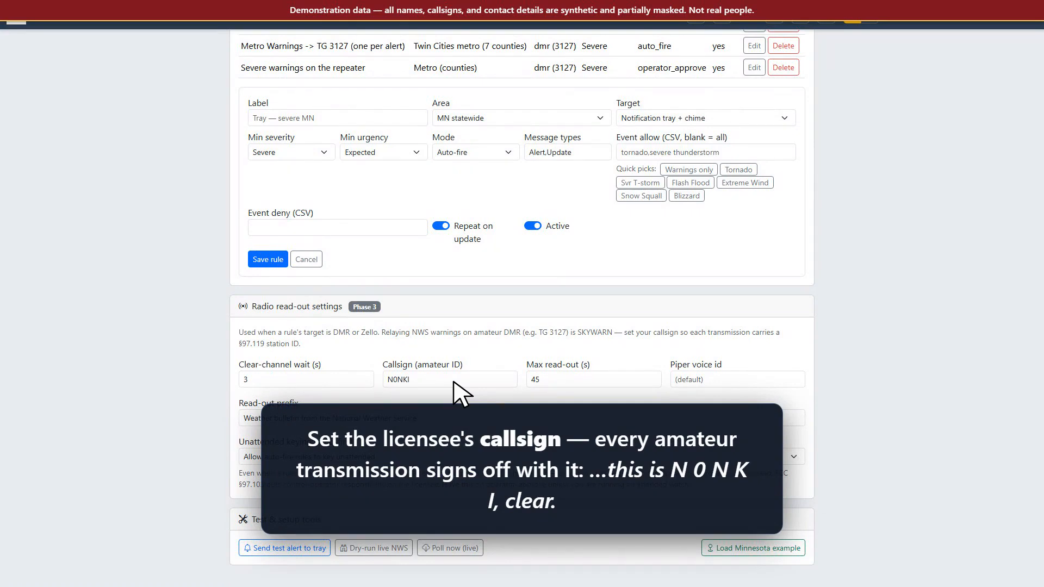
scroll(517, 560, "up", 2)
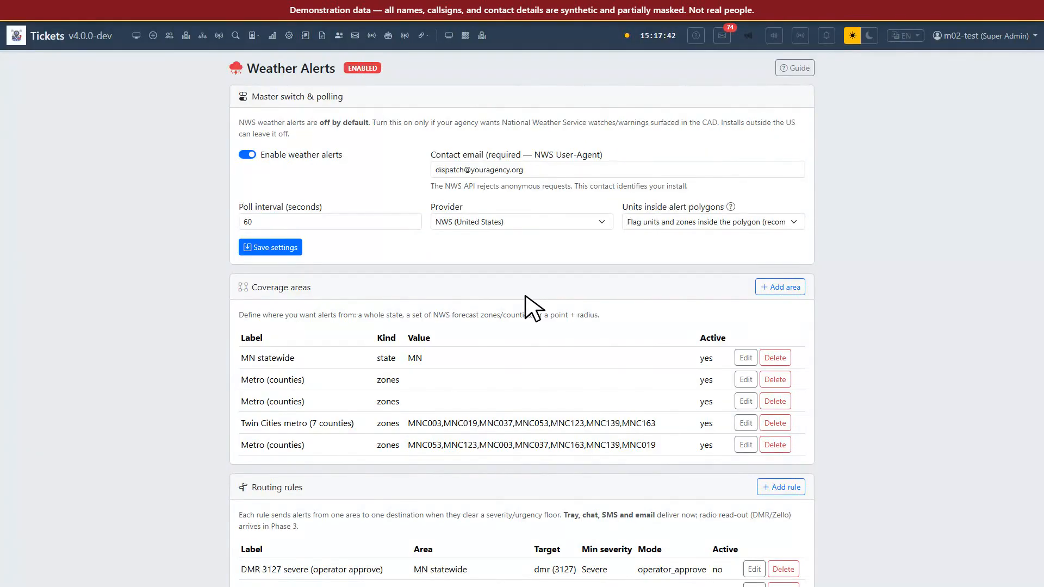
Step: Send a test alert to the tray and open the resulting Weather Alert from the notifications
scroll(532, 309, "down", 6)
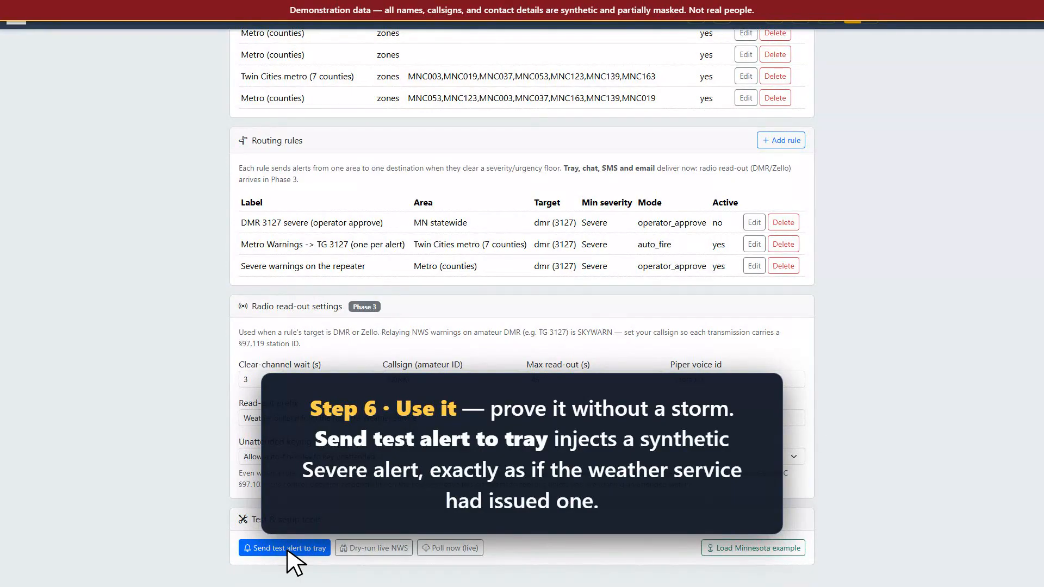
scroll(322, 513, "up", 6)
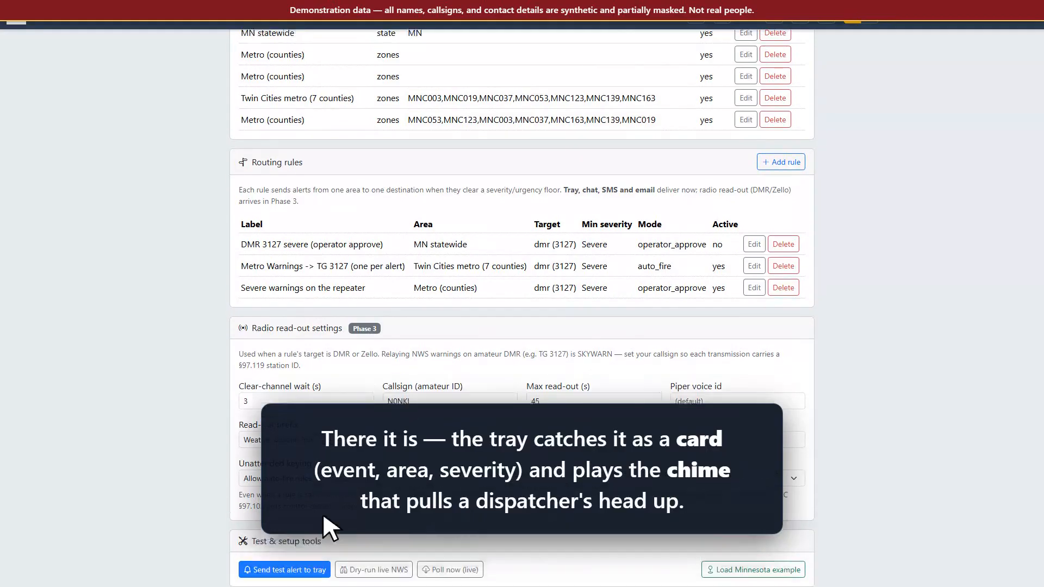
left_click(826, 35)
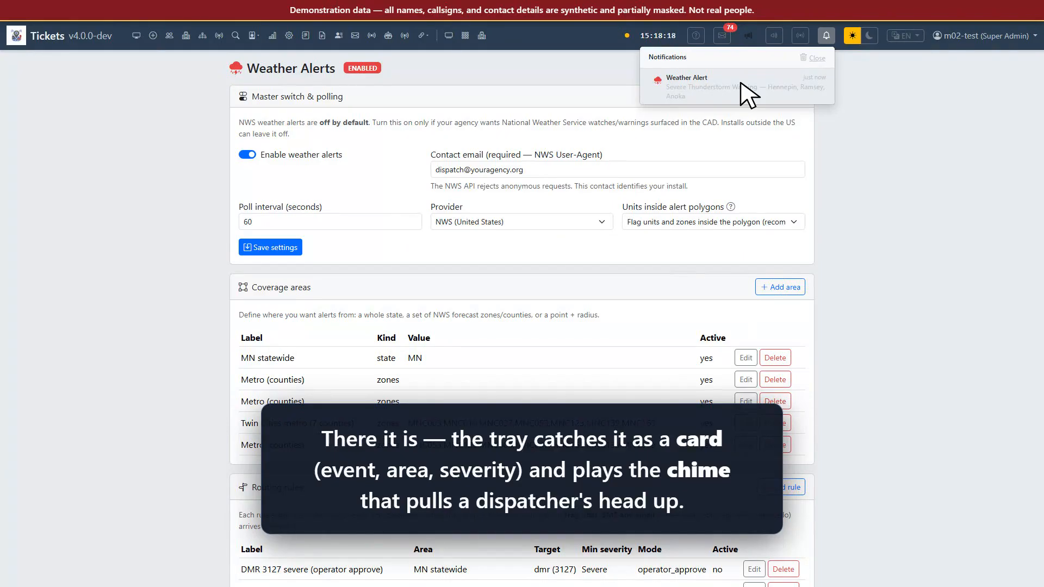
left_click(748, 95)
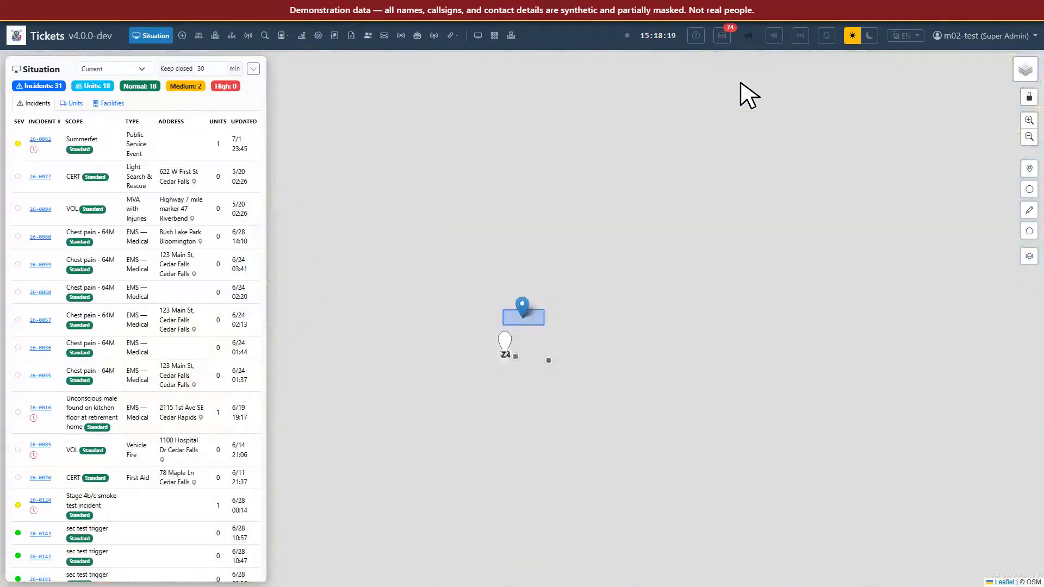